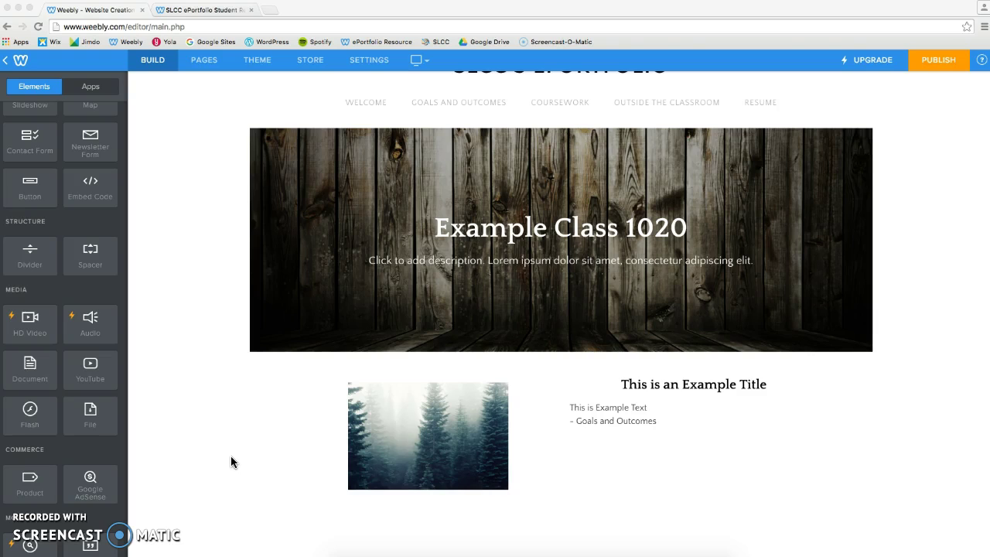
Select the forest image and bring up its link options.
{"action": "left_click_drag", "start_coordinate": [482, 441], "coordinate": [294, 456]}
{"action": "left_click", "coordinate": [434, 438]}
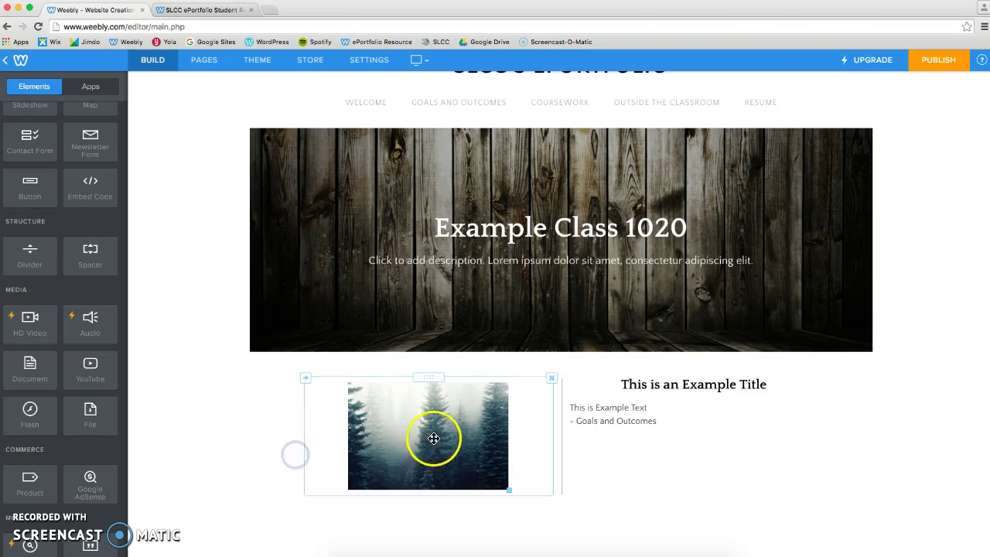
{"action": "scroll", "coordinate": [425, 451], "scroll_direction": "down", "scroll_amount": 2}
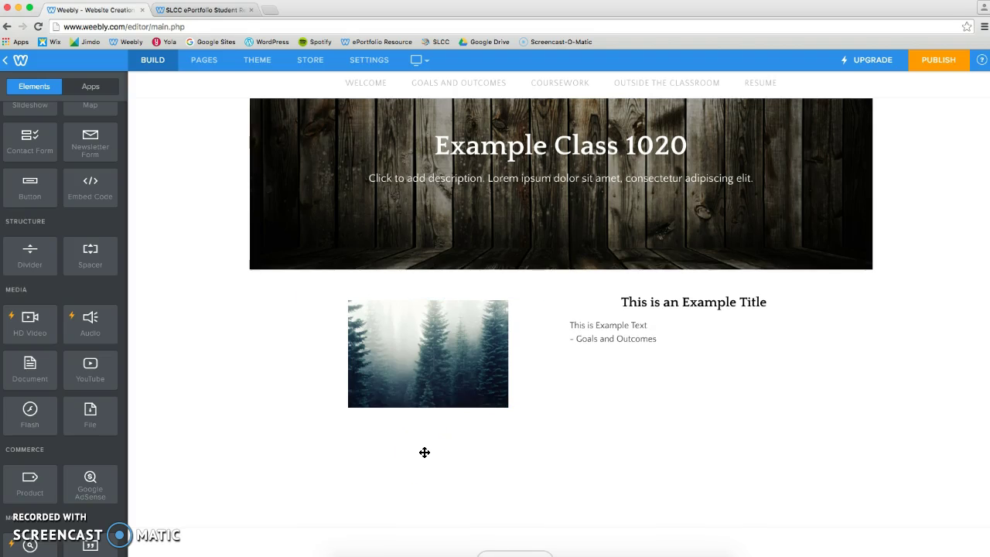
{"action": "left_click_drag", "start_coordinate": [424, 453], "coordinate": [431, 352]}
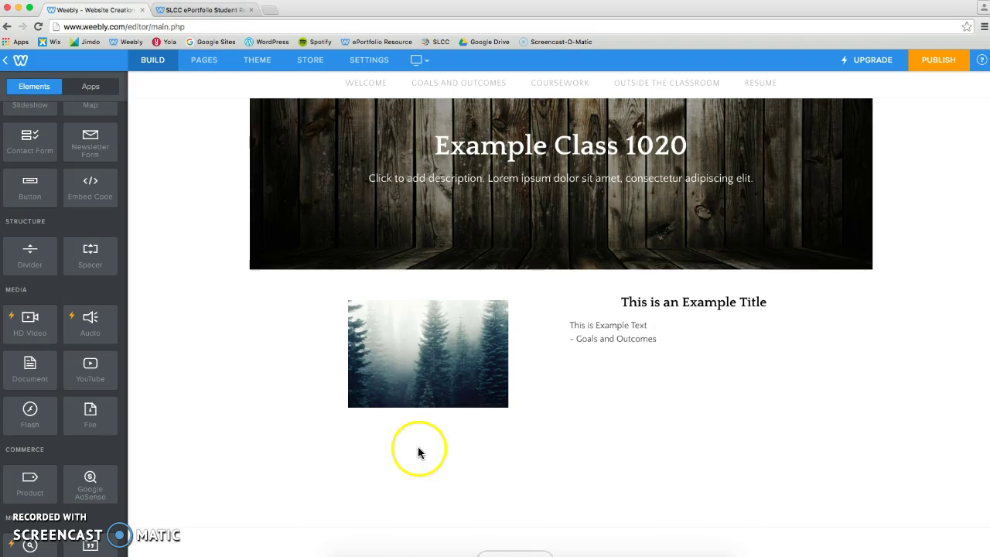
{"action": "left_click", "coordinate": [430, 352]}
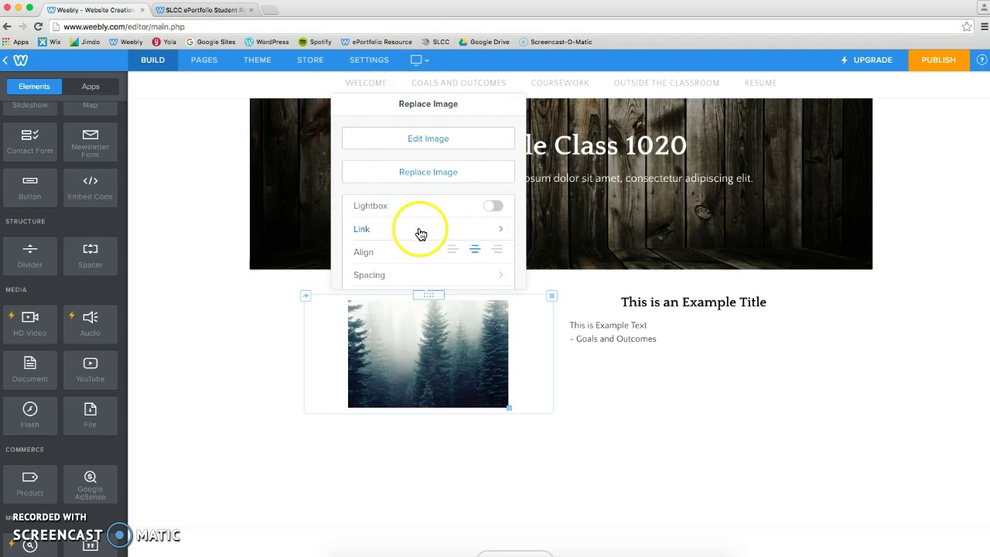
{"action": "left_click", "coordinate": [499, 234]}
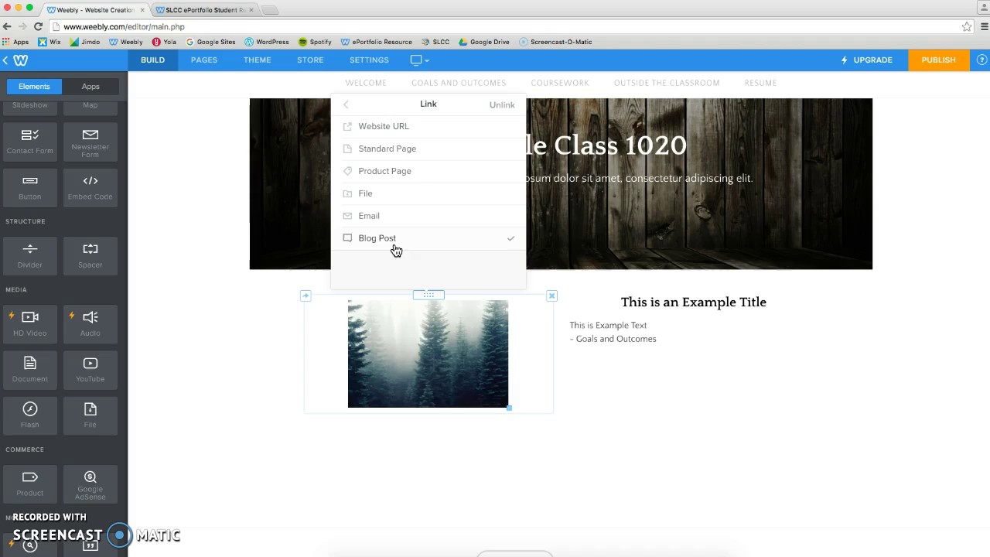
Link the forest image to the Standard Page 'Outside the Classroom' and close the settings.
{"action": "left_click", "coordinate": [399, 153]}
{"action": "left_click", "coordinate": [401, 154]}
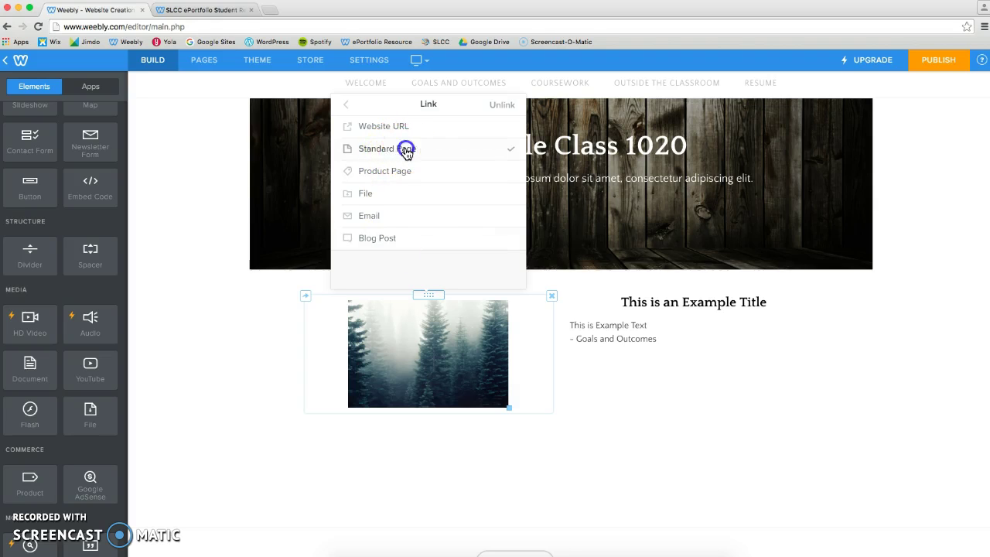
{"action": "left_click", "coordinate": [429, 224]}
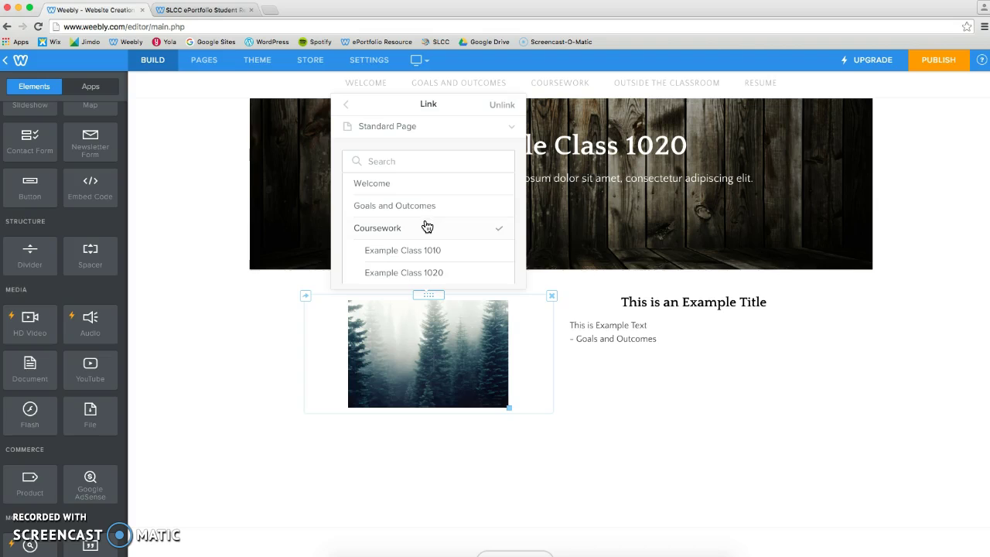
{"action": "scroll", "coordinate": [433, 228], "scroll_direction": "down", "scroll_amount": 3}
{"action": "scroll", "coordinate": [438, 229], "scroll_direction": "up", "scroll_amount": 2}
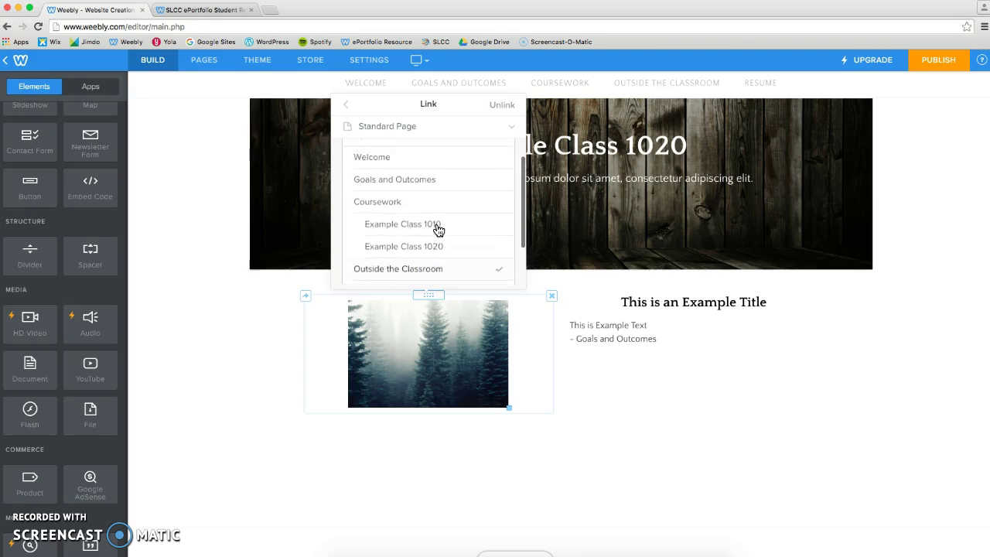
{"action": "scroll", "coordinate": [435, 228], "scroll_direction": "up", "scroll_amount": 1}
{"action": "left_click", "coordinate": [416, 240]}
{"action": "scroll", "coordinate": [416, 240], "scroll_direction": "down", "scroll_amount": 2}
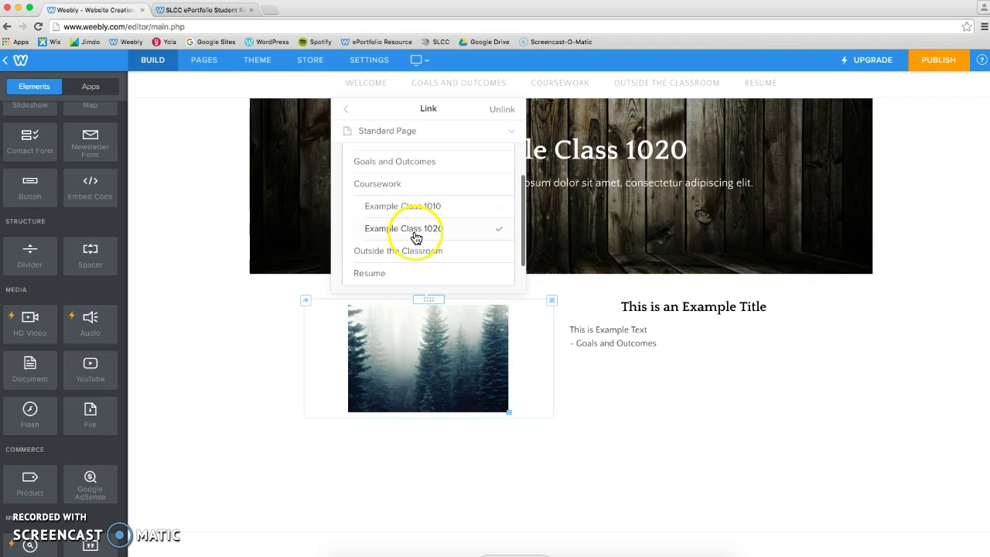
{"action": "left_click", "coordinate": [416, 249]}
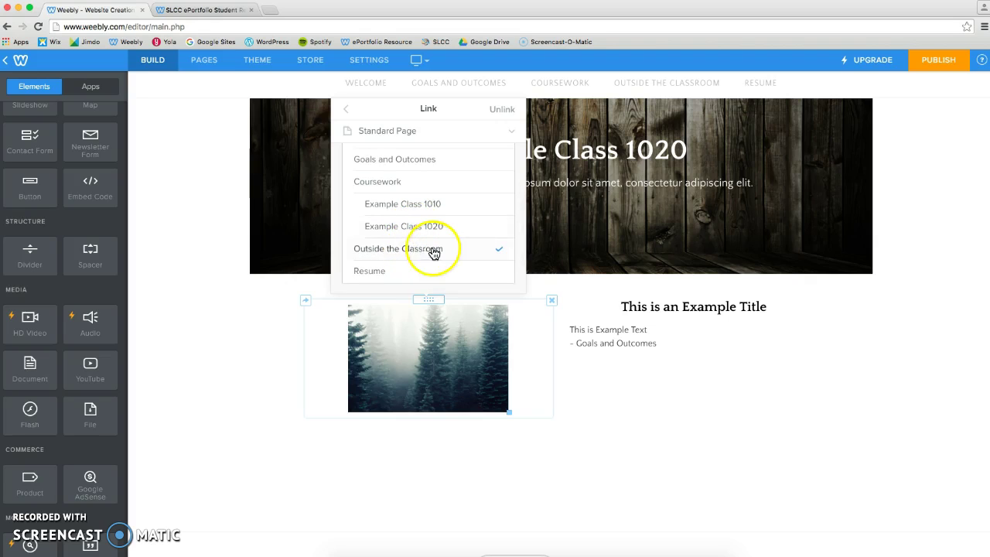
{"action": "left_click", "coordinate": [224, 313]}
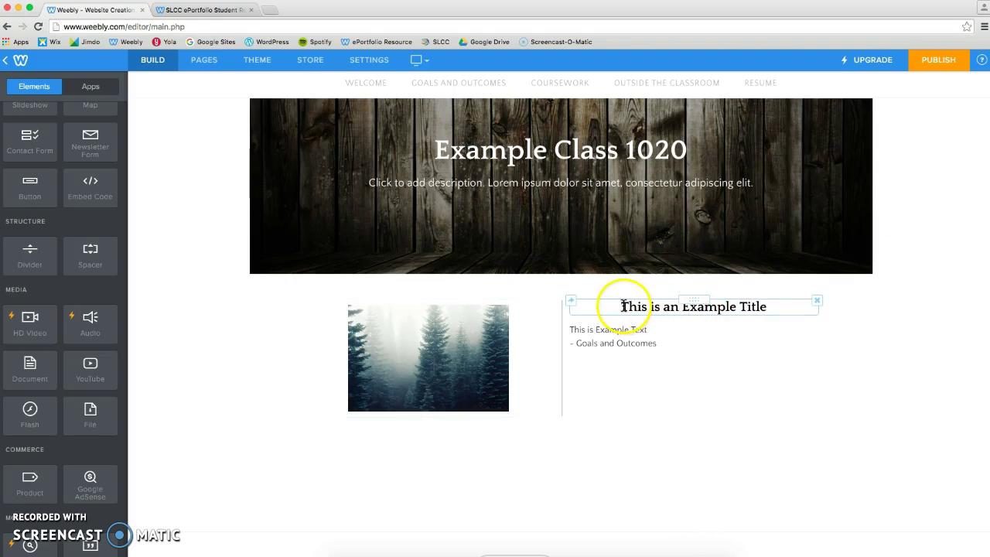
Highlight the full title text 'This is an Example Title' in its text box.
{"action": "left_click_drag", "start_coordinate": [623, 307], "coordinate": [637, 306]}
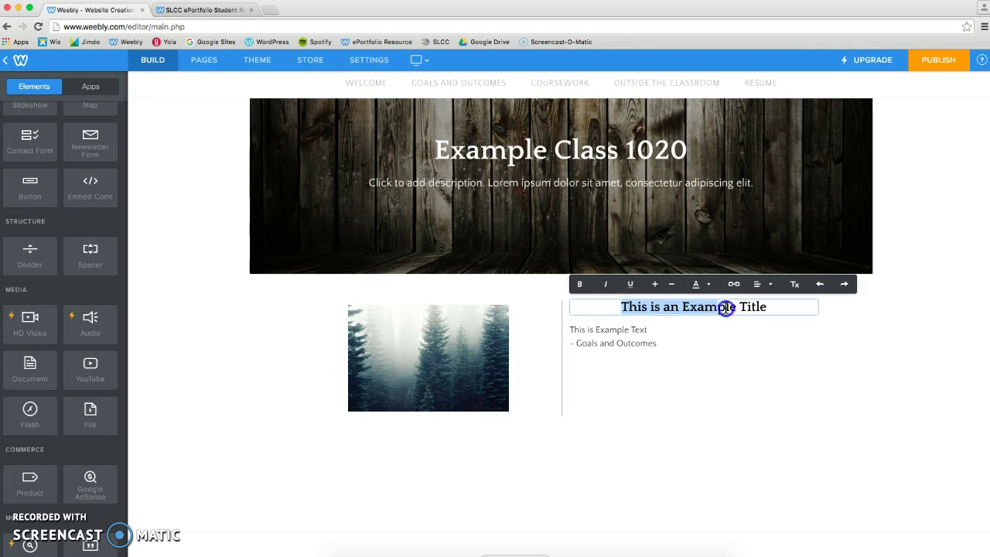
{"action": "left_click_drag", "start_coordinate": [637, 306], "coordinate": [772, 308]}
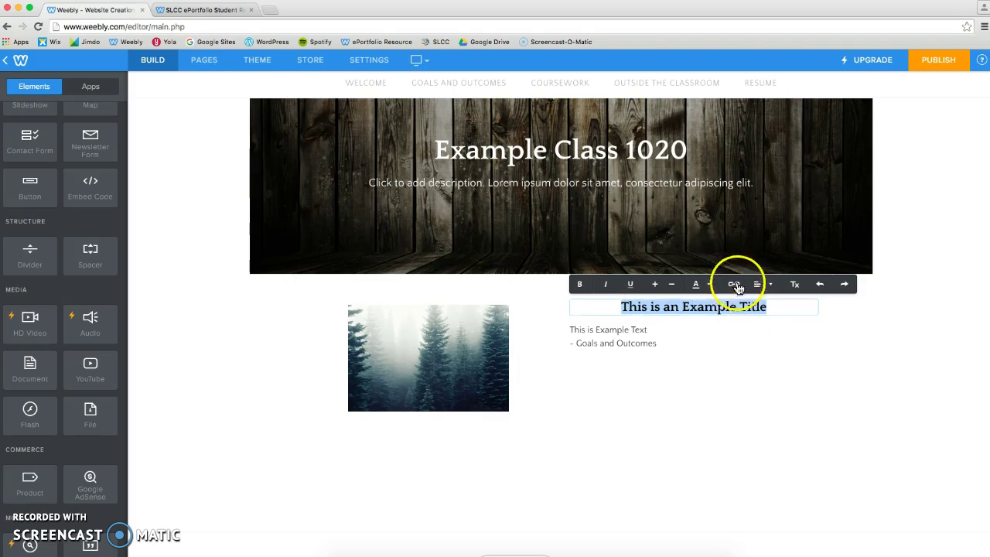
{"action": "left_click", "coordinate": [785, 287]}
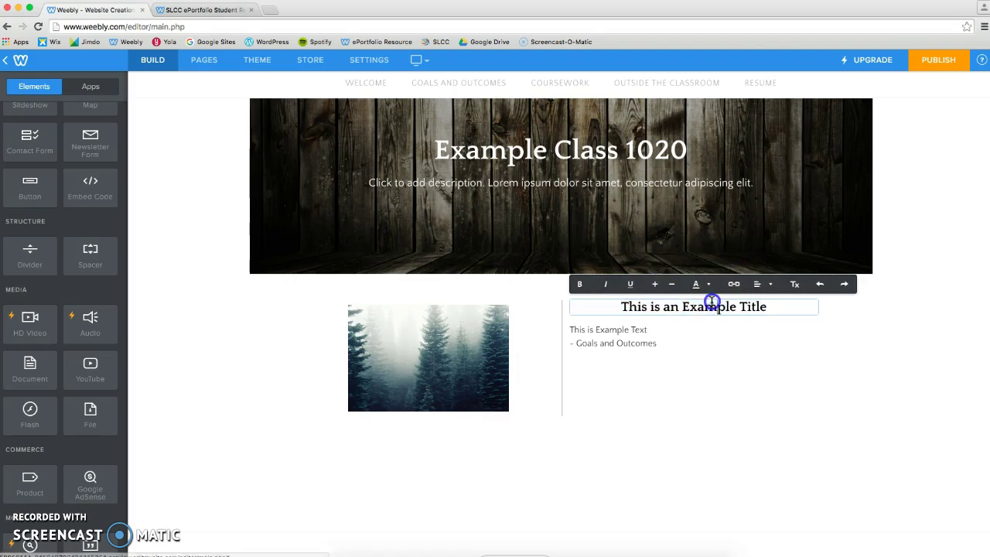
{"action": "left_click", "coordinate": [642, 316]}
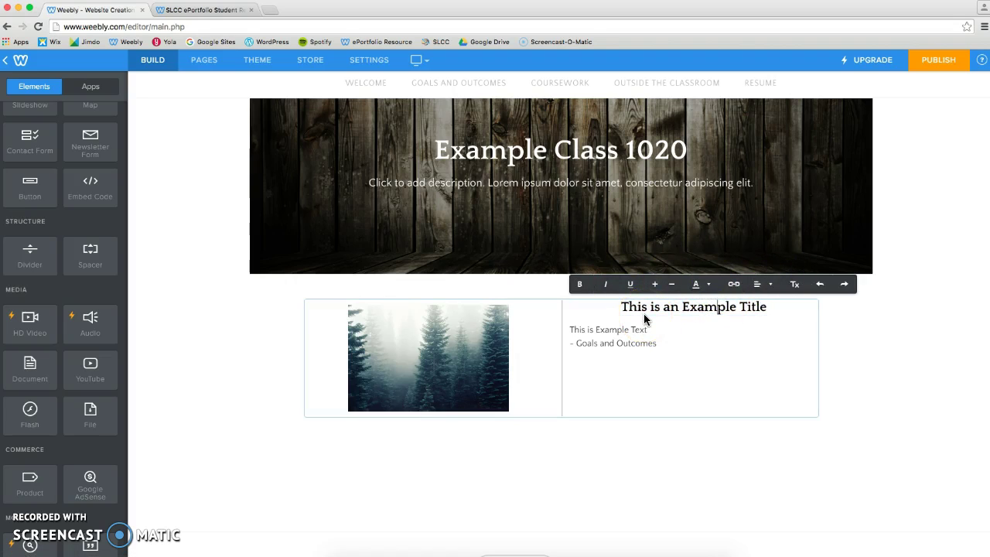
{"action": "left_click", "coordinate": [580, 284]}
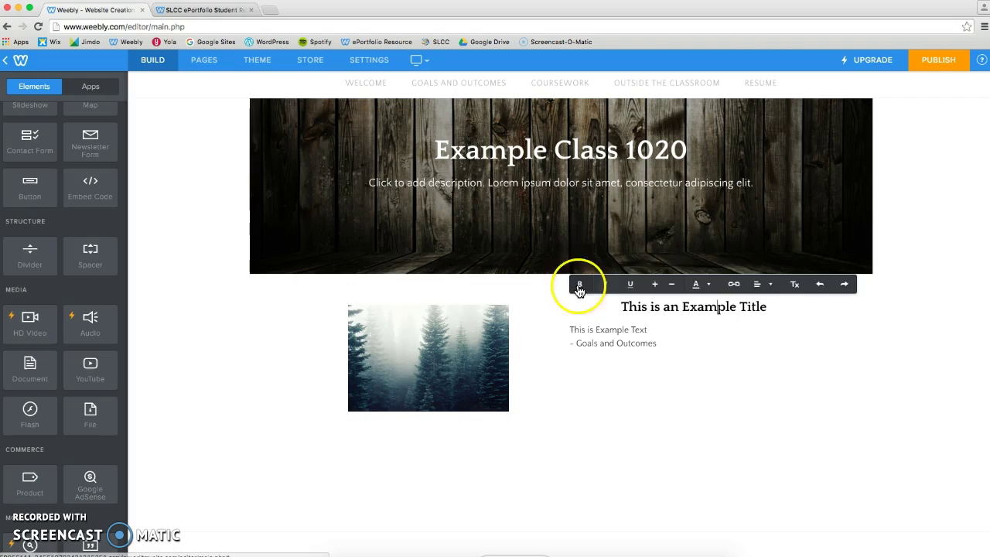
{"action": "left_click", "coordinate": [844, 284]}
{"action": "left_click", "coordinate": [515, 292]}
{"action": "left_click", "coordinate": [634, 310]}
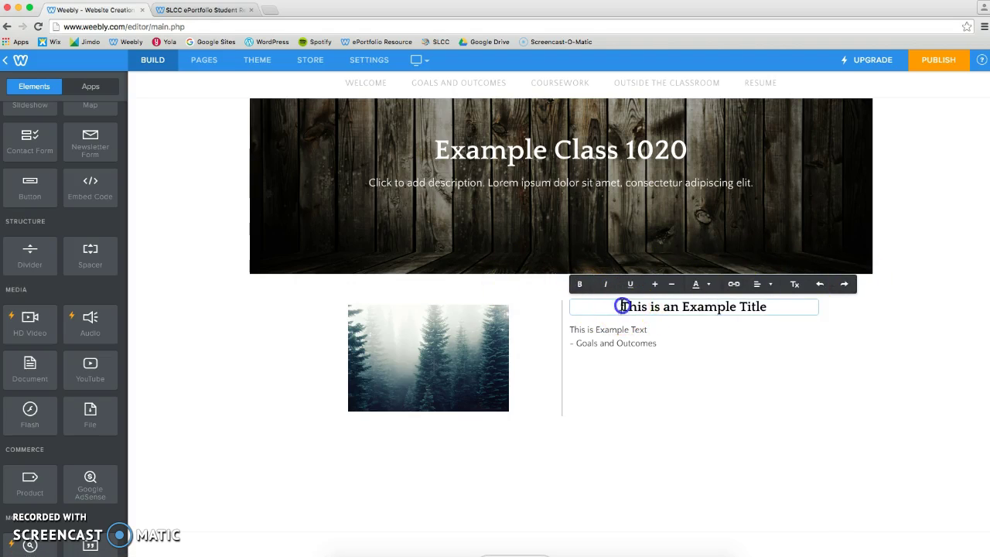
{"action": "left_click_drag", "start_coordinate": [622, 307], "coordinate": [766, 306]}
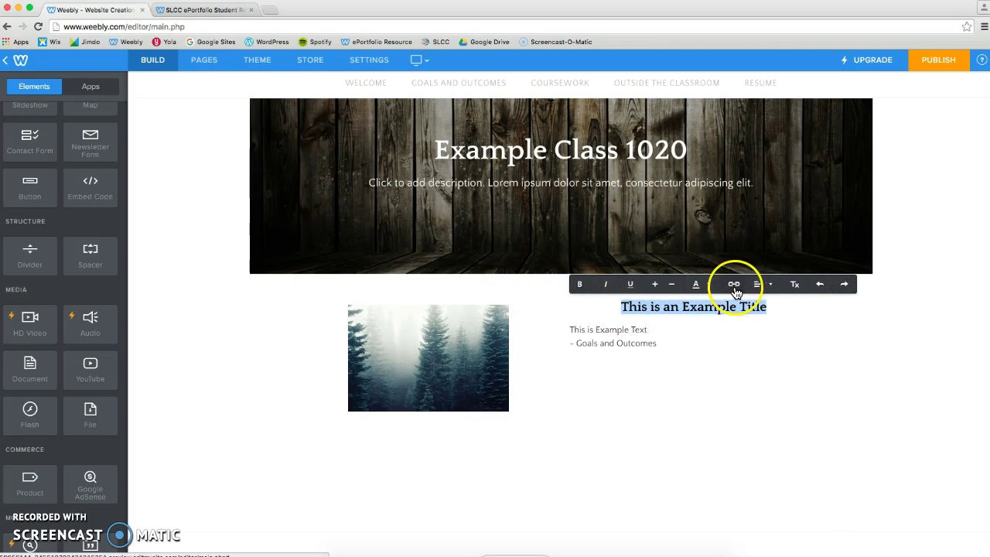
Set the title's link type to Website URL.
{"action": "left_click", "coordinate": [735, 284]}
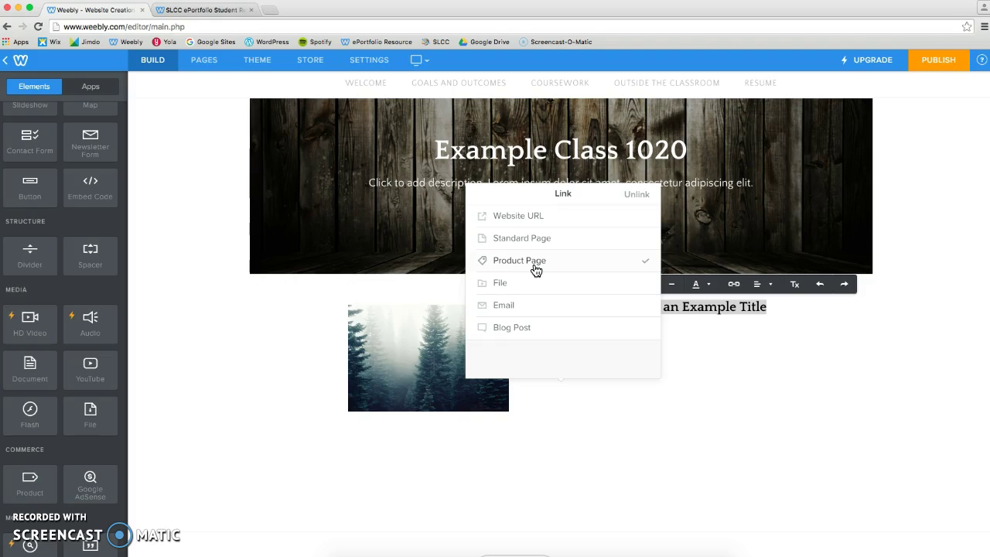
{"action": "left_click_drag", "start_coordinate": [536, 269], "coordinate": [519, 222]}
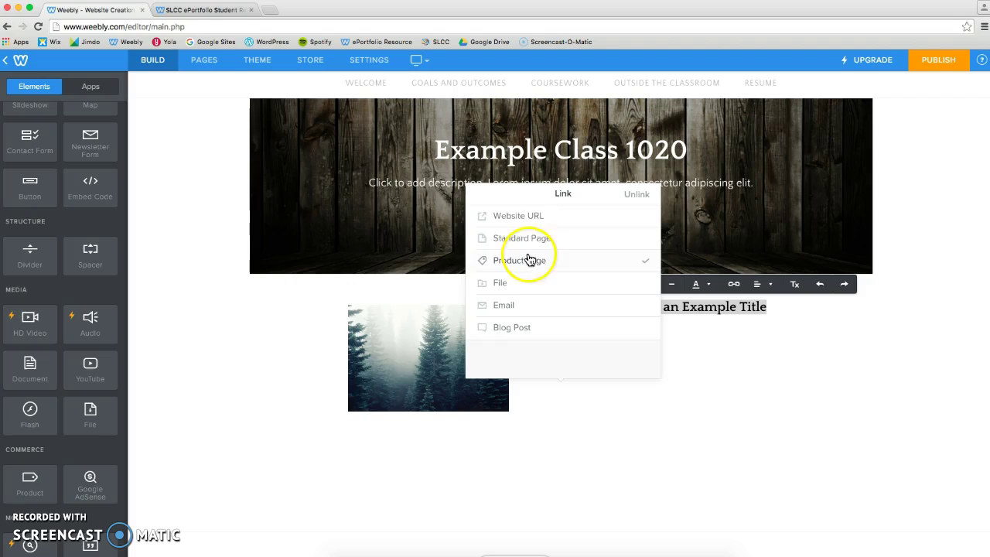
{"action": "left_click", "coordinate": [517, 218]}
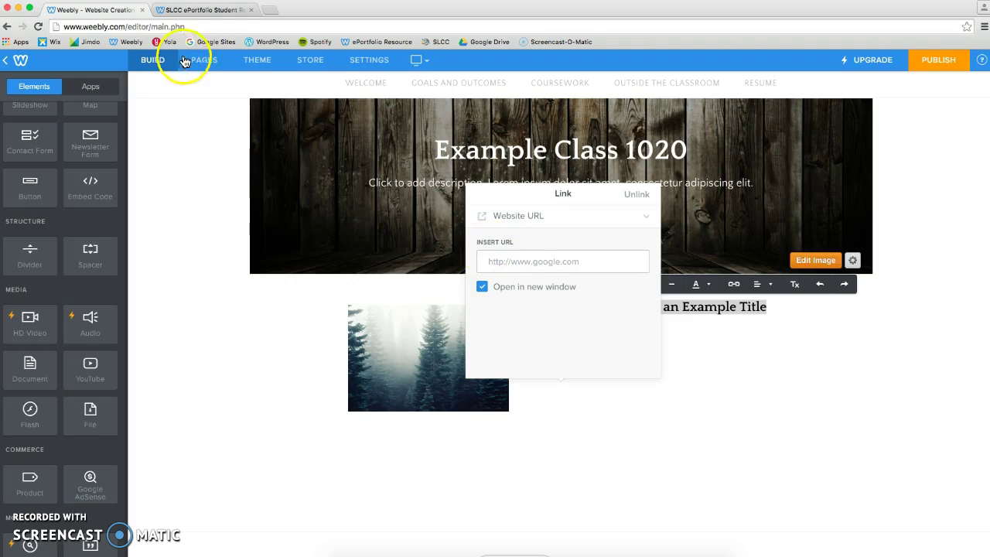
Copy the SLCC ePortfolio Student Resource Site's address from its browser tab.
{"action": "left_click", "coordinate": [222, 11]}
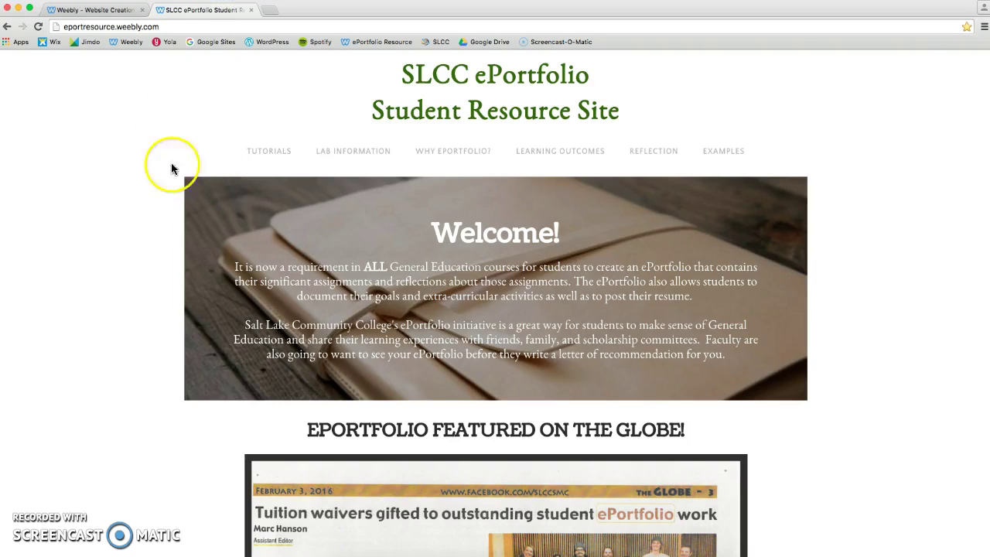
{"action": "left_click", "coordinate": [107, 26]}
{"action": "right_click", "coordinate": [107, 26]}
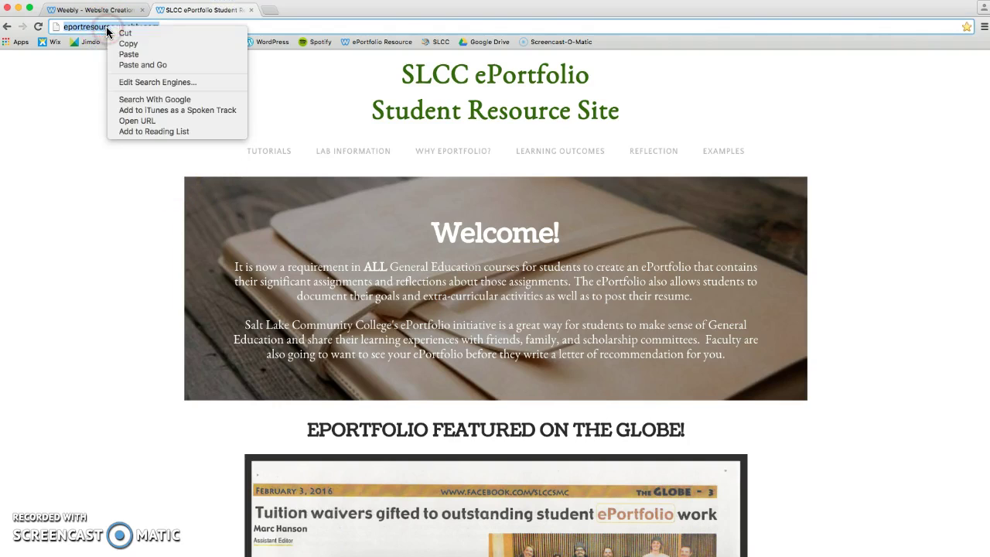
{"action": "left_click", "coordinate": [125, 44]}
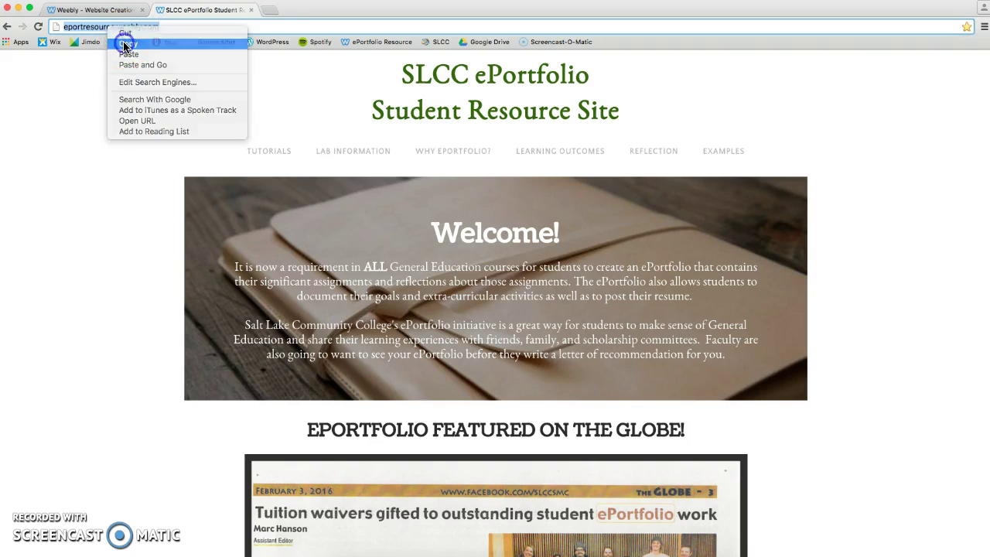
{"action": "left_click", "coordinate": [96, 10]}
{"action": "left_click", "coordinate": [509, 261]}
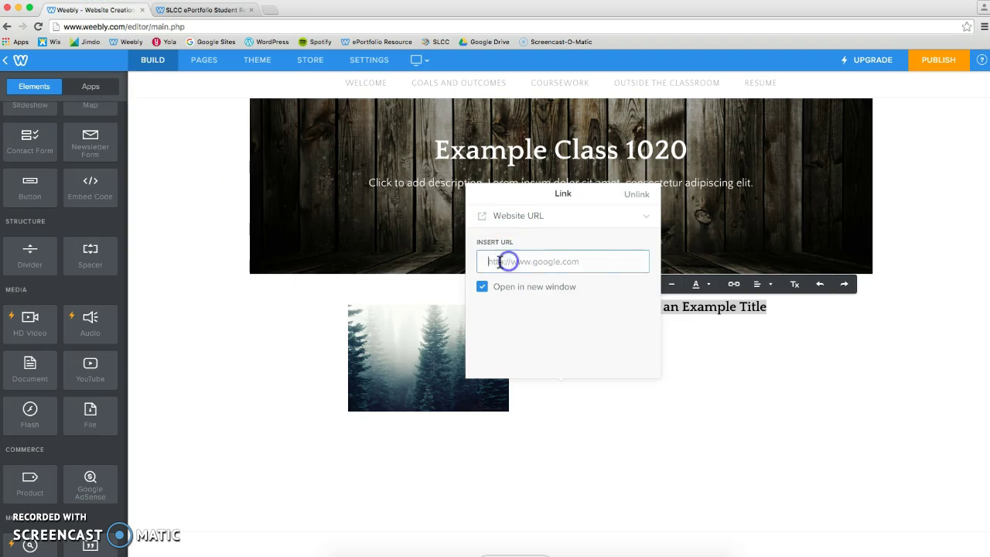
{"action": "right_click", "coordinate": [497, 262]}
{"action": "left_click", "coordinate": [524, 316]}
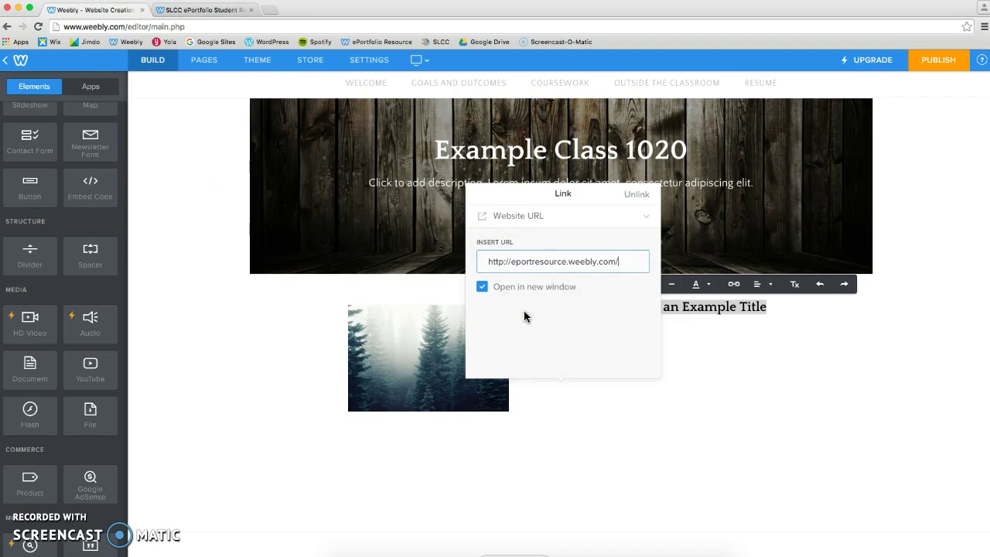
Make the title link open in a new window.
{"action": "left_click", "coordinate": [489, 285]}
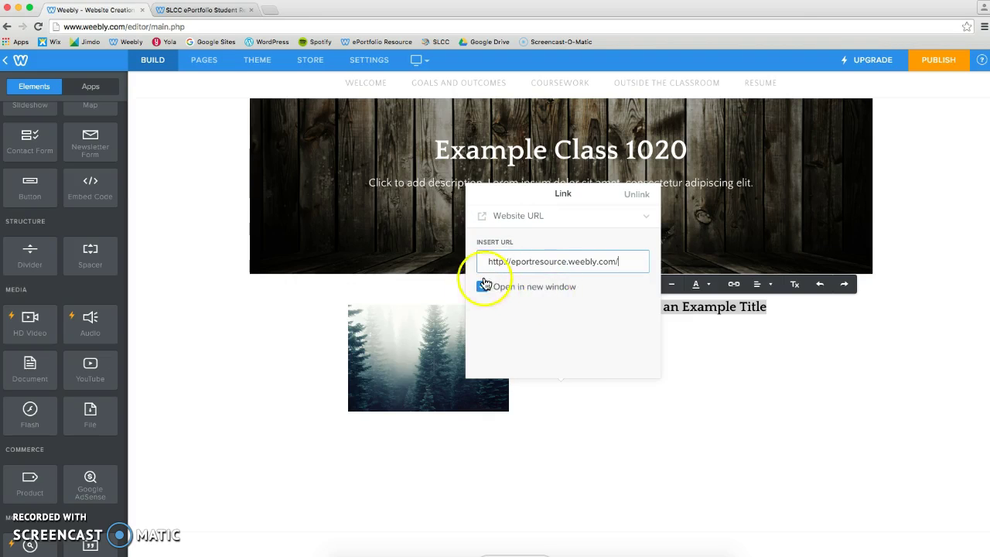
{"action": "left_click", "coordinate": [496, 297]}
{"action": "left_click", "coordinate": [496, 295]}
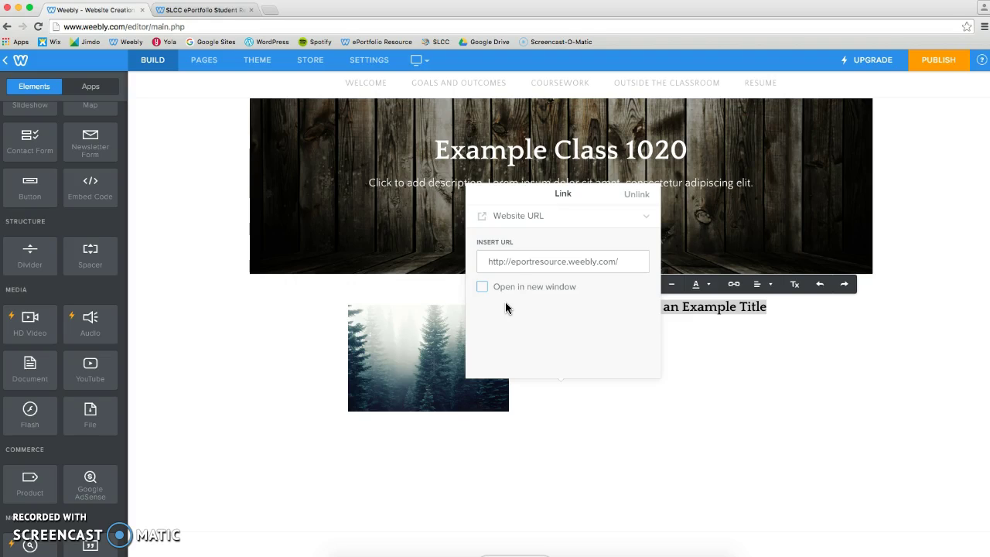
{"action": "left_click", "coordinate": [482, 287]}
{"action": "left_click", "coordinate": [222, 312]}
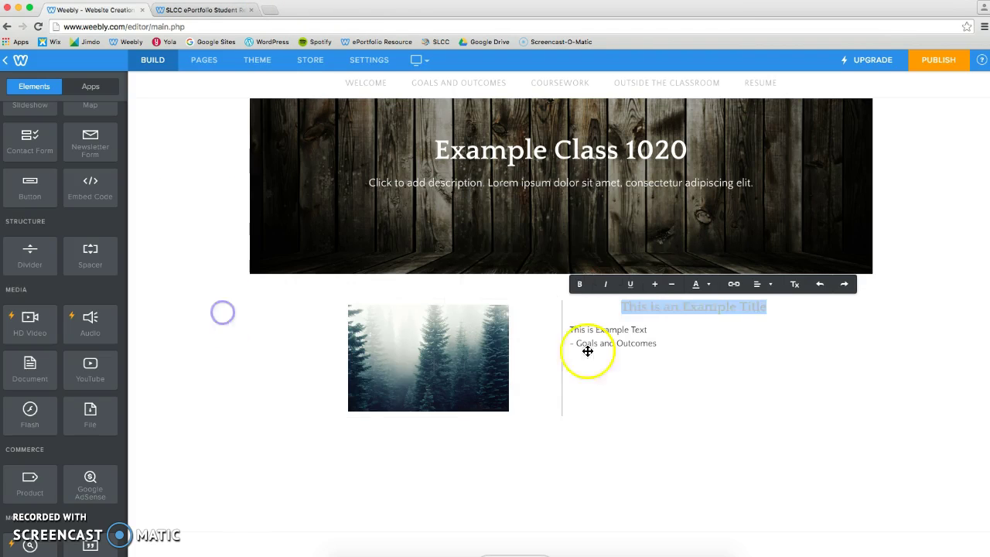
{"action": "left_click", "coordinate": [751, 331]}
{"action": "left_click", "coordinate": [869, 359]}
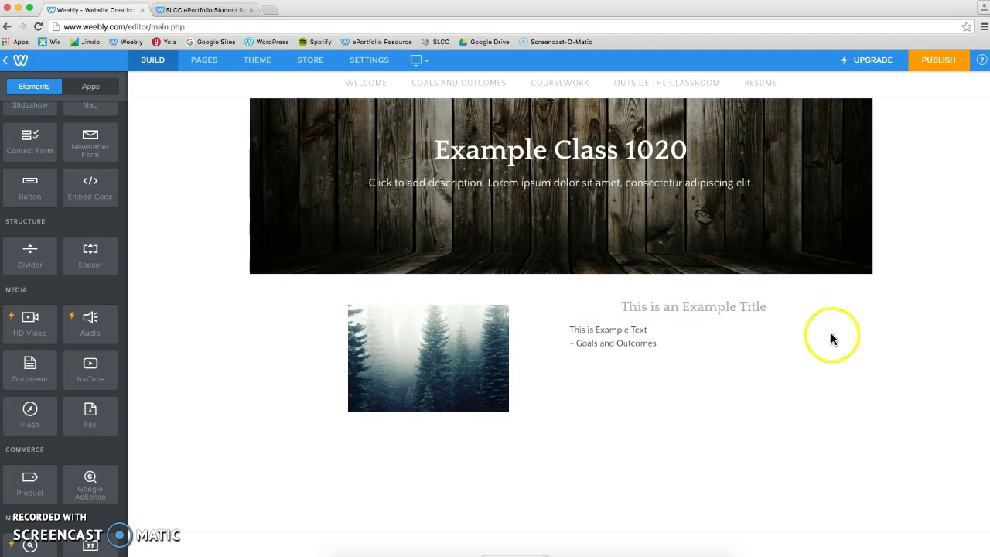
{"action": "left_click", "coordinate": [751, 306]}
{"action": "double_click", "coordinate": [751, 306]}
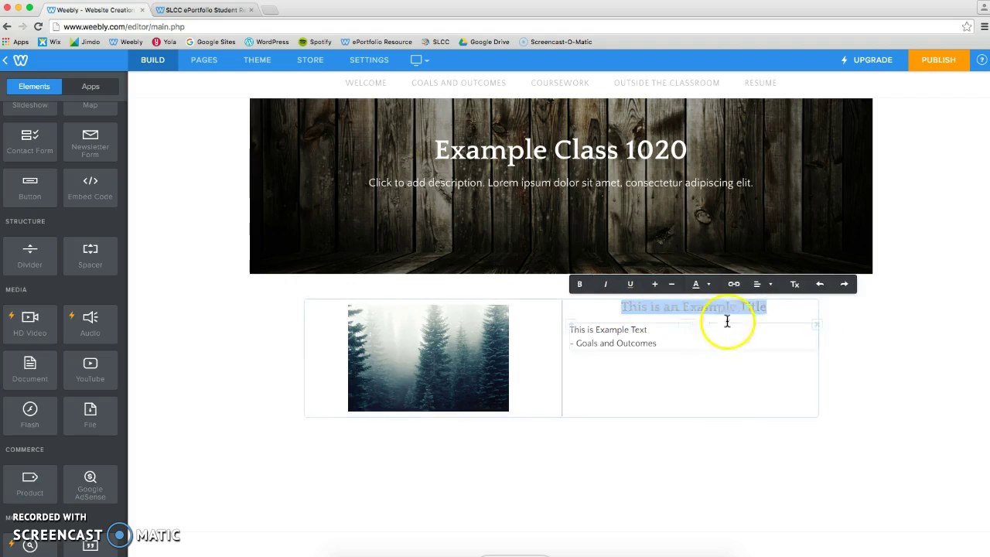
{"action": "left_click", "coordinate": [751, 307]}
{"action": "left_click_drag", "start_coordinate": [766, 306], "coordinate": [621, 308]}
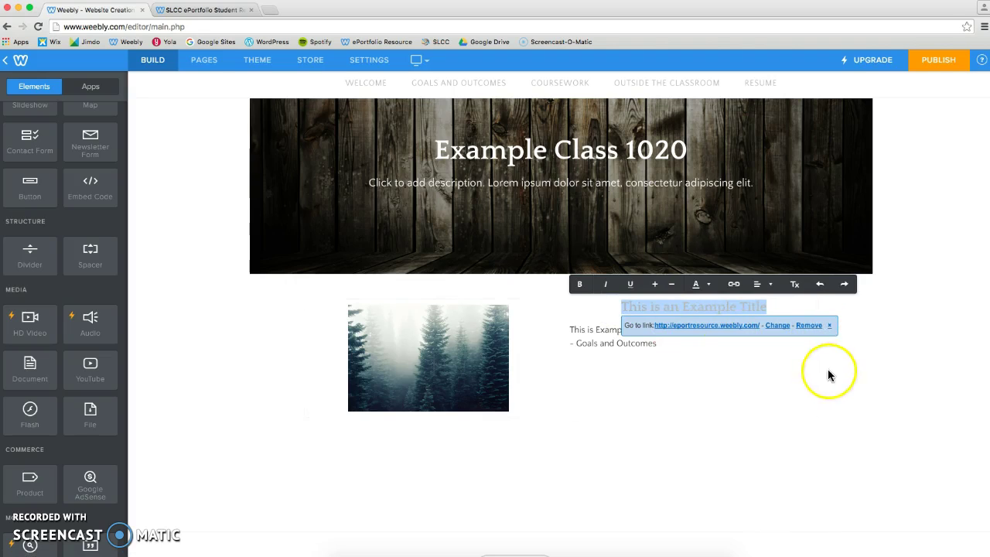
{"action": "left_click", "coordinate": [877, 352]}
{"action": "left_click", "coordinate": [594, 338]}
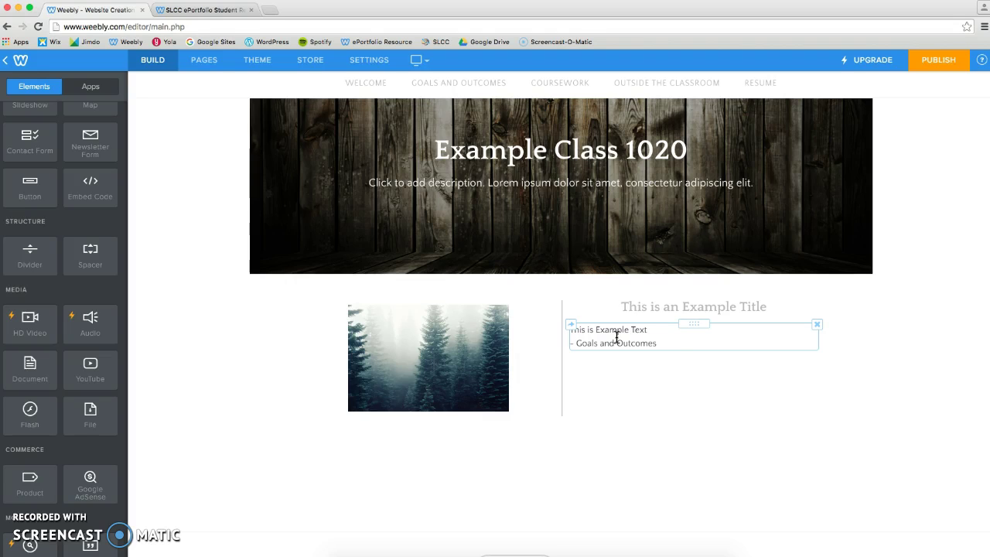
Select 'This is Example Text' and choose File as its link type.
{"action": "left_click_drag", "start_coordinate": [647, 330], "coordinate": [561, 328]}
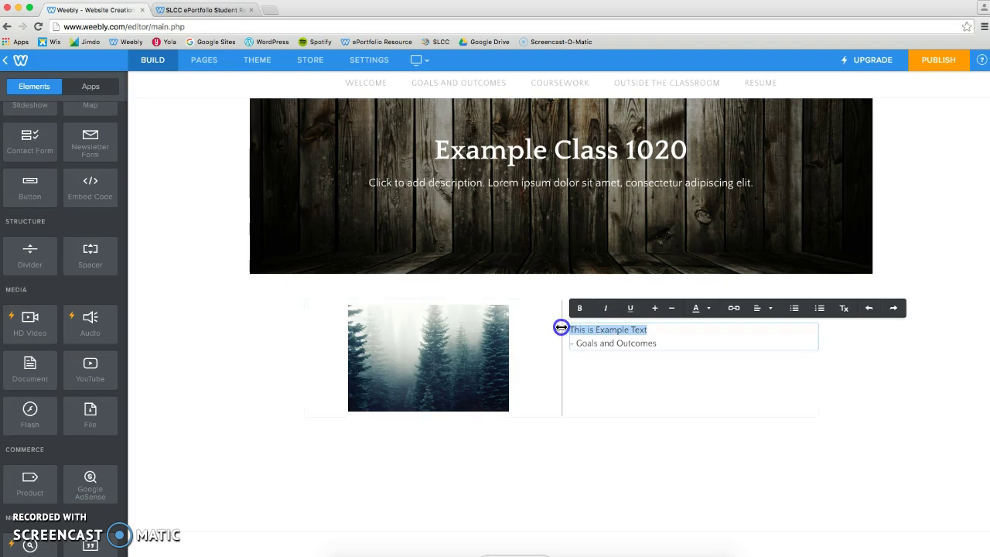
{"action": "left_click", "coordinate": [735, 309]}
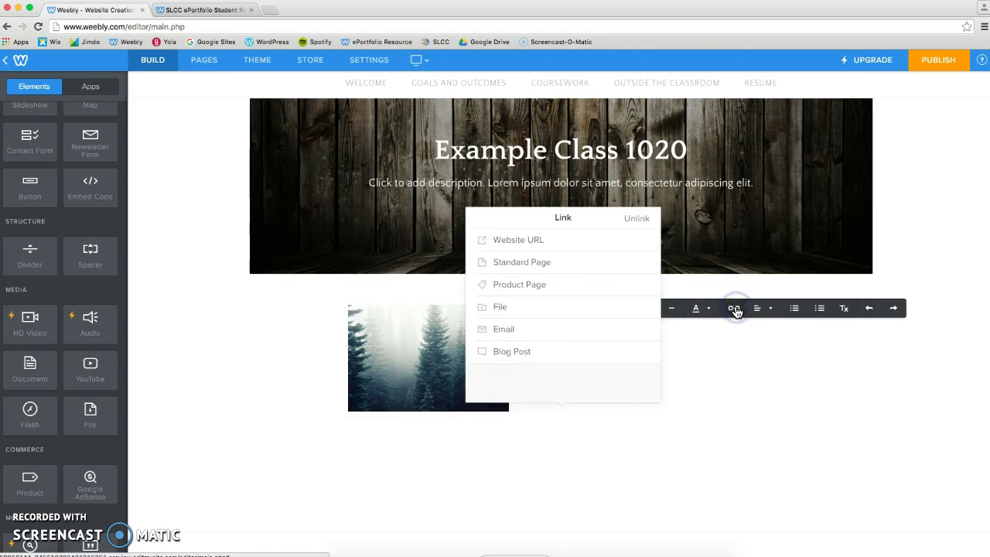
{"action": "left_click", "coordinate": [513, 308]}
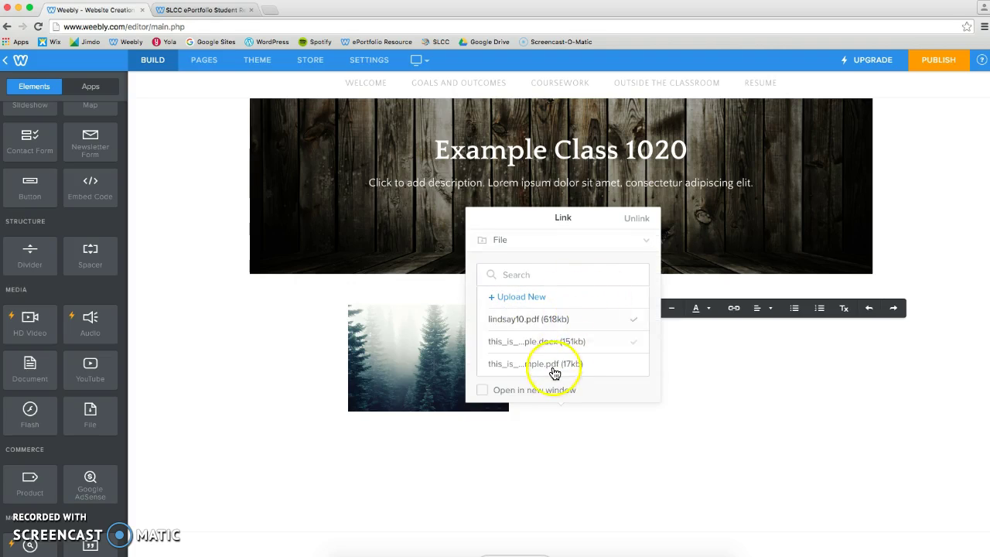
{"action": "scroll", "coordinate": [555, 374], "scroll_direction": "down", "scroll_amount": 1}
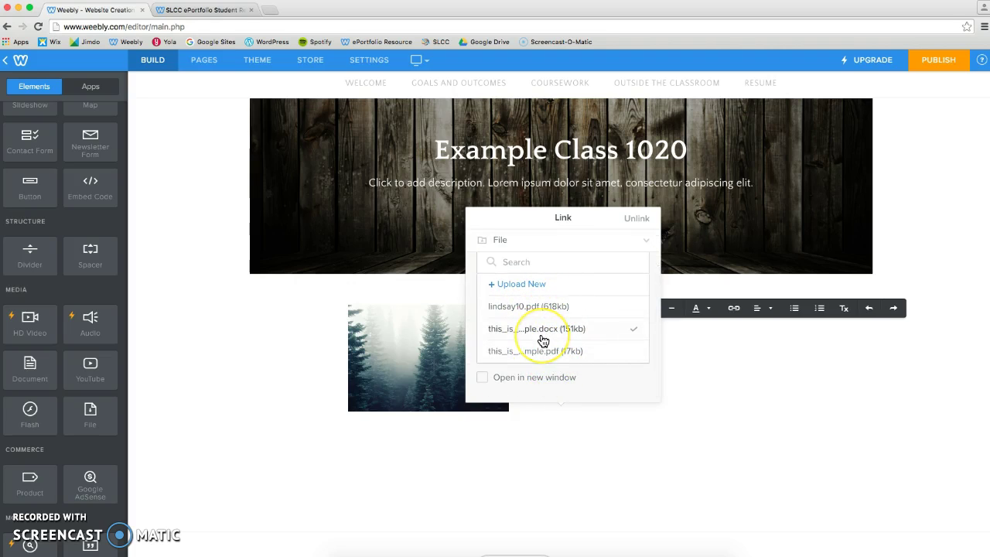
Upload 'This is An Example.pdf' as the line's link target, opening in a new window.
{"action": "left_click", "coordinate": [507, 288]}
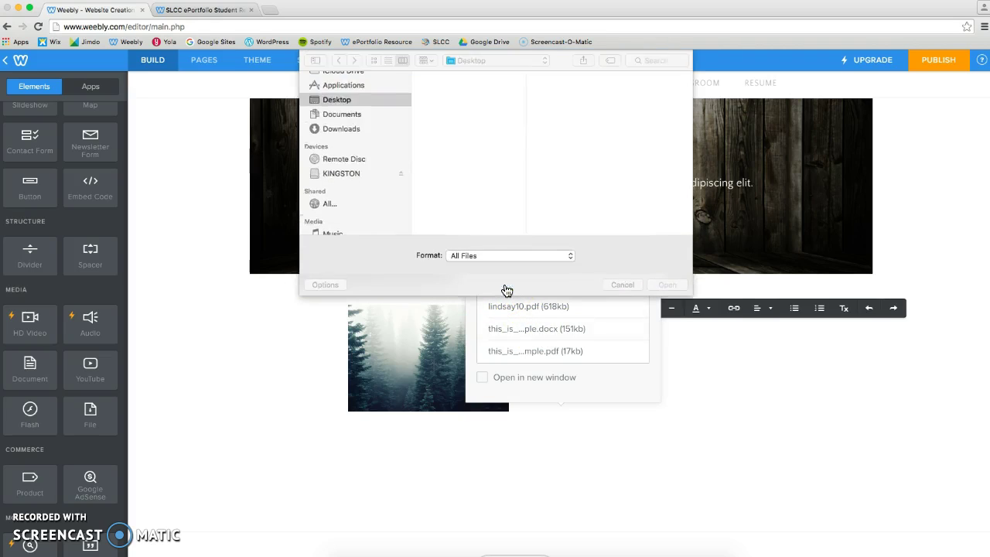
{"action": "scroll", "coordinate": [495, 139], "scroll_direction": "down", "scroll_amount": 3}
{"action": "scroll", "coordinate": [475, 183], "scroll_direction": "down", "scroll_amount": 10}
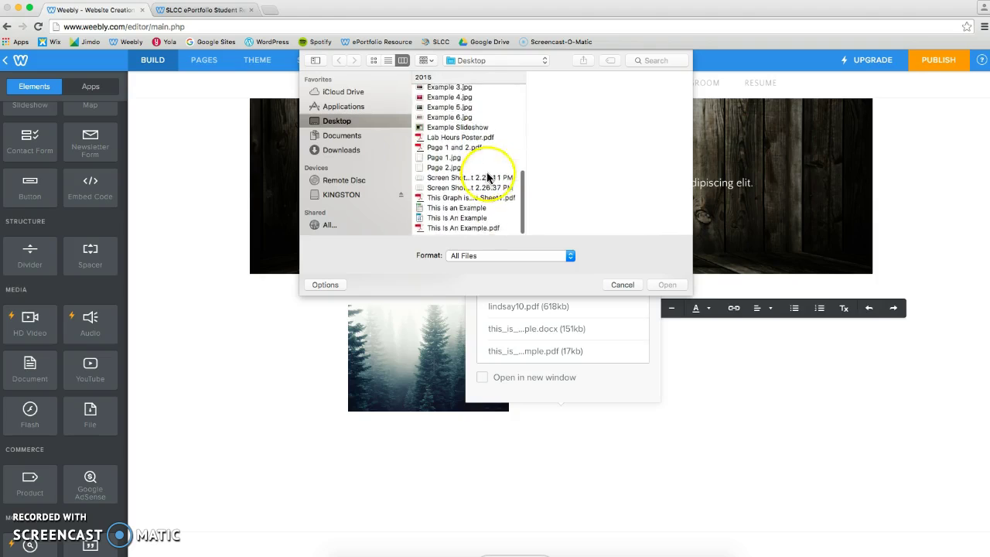
{"action": "left_click", "coordinate": [470, 229]}
{"action": "left_click", "coordinate": [668, 285]}
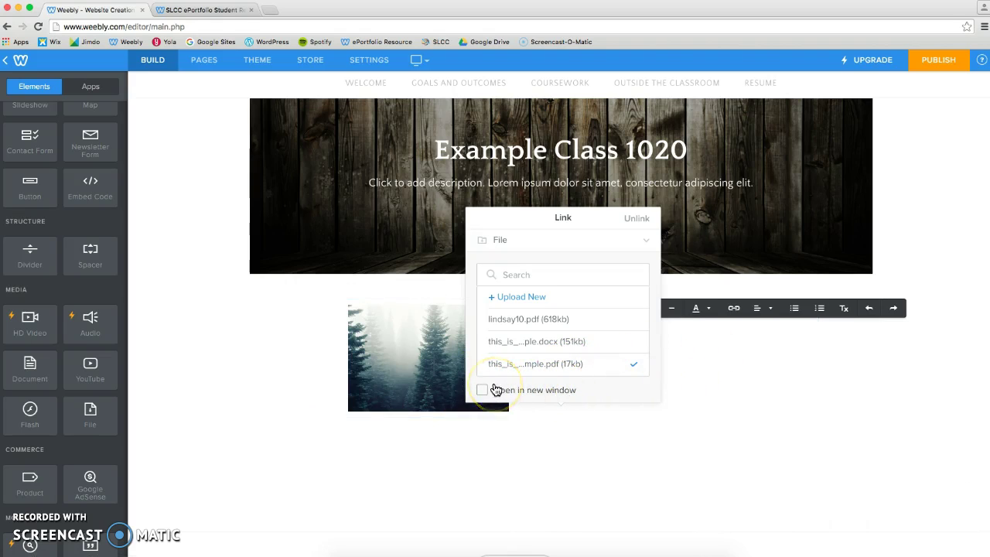
{"action": "left_click", "coordinate": [492, 393]}
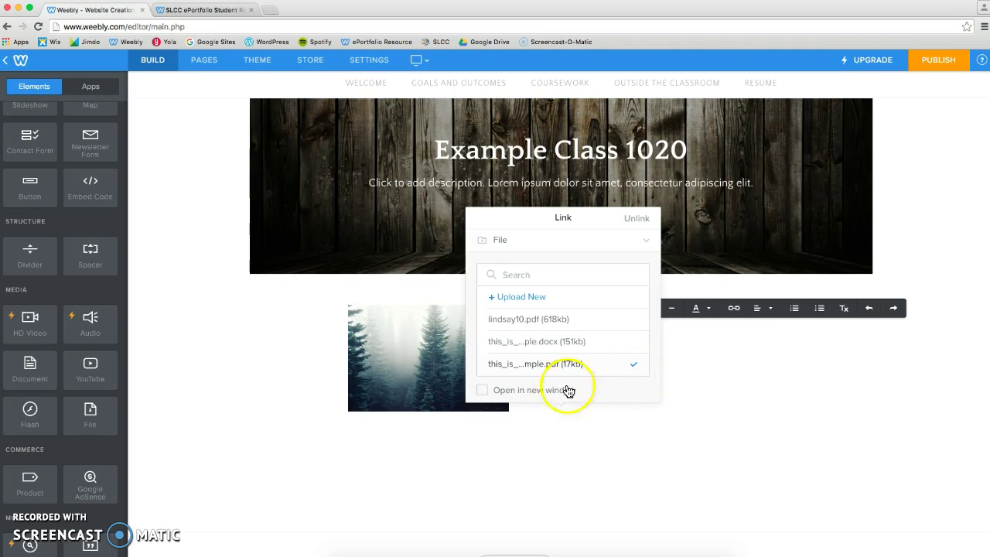
{"action": "left_click", "coordinate": [481, 391]}
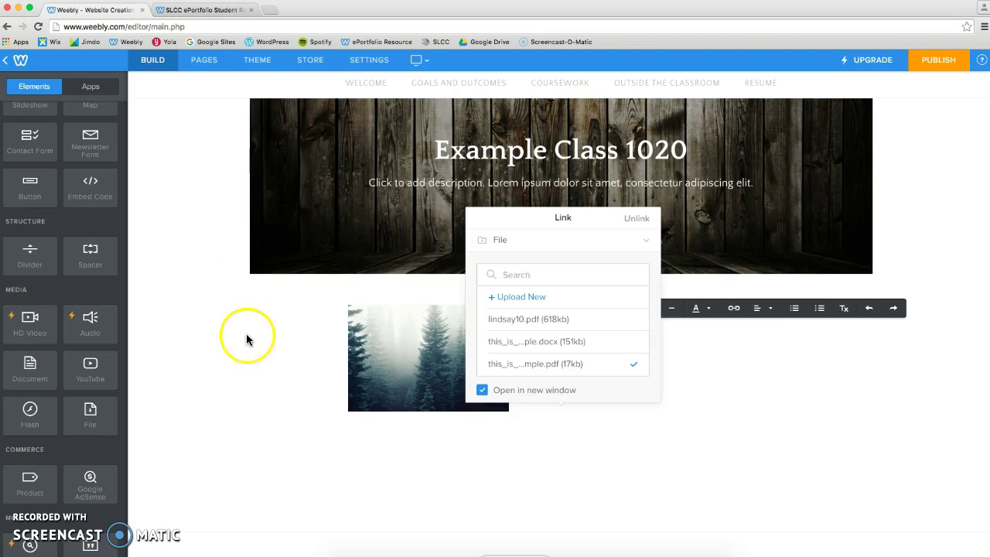
Remove the this_is_an_example.pdf link from 'This is Example Text'.
{"action": "left_click", "coordinate": [271, 338]}
{"action": "left_click", "coordinate": [668, 341]}
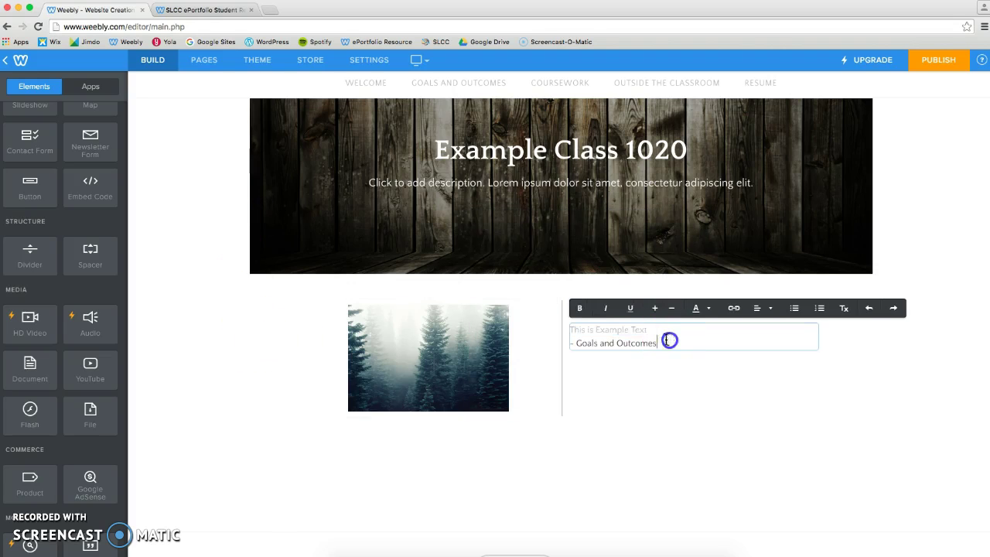
{"action": "left_click", "coordinate": [669, 331]}
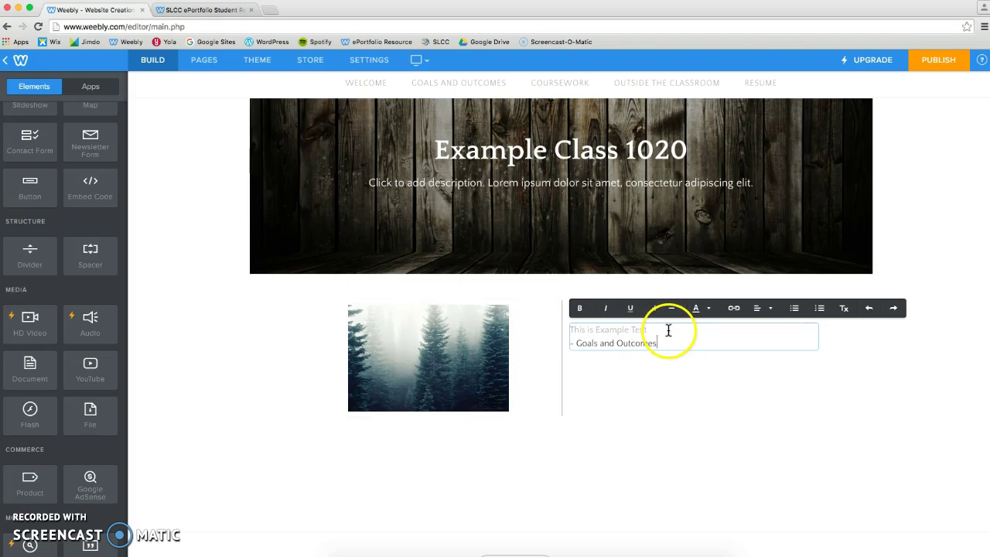
{"action": "left_click_drag", "start_coordinate": [661, 329], "coordinate": [568, 328]}
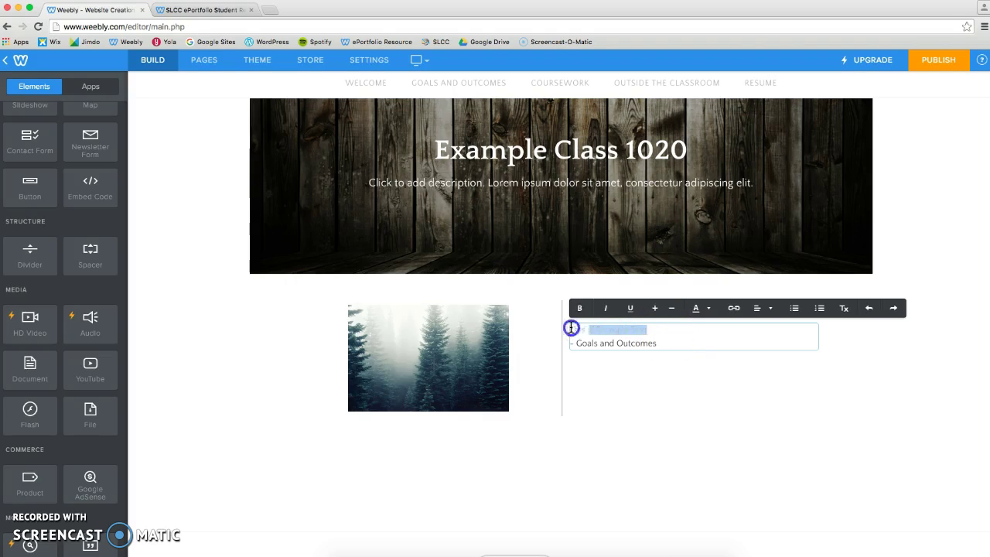
{"action": "left_click", "coordinate": [615, 330]}
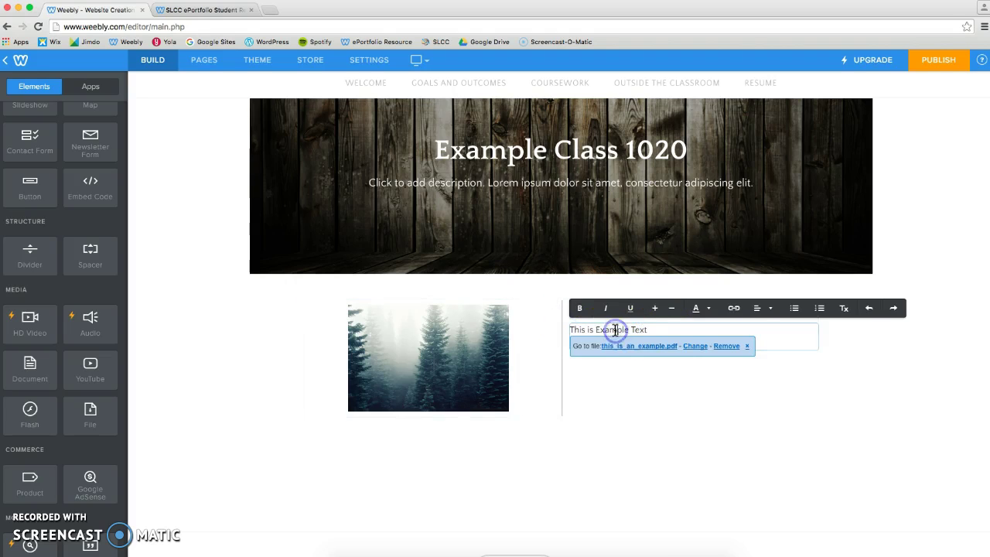
{"action": "left_click", "coordinate": [727, 345]}
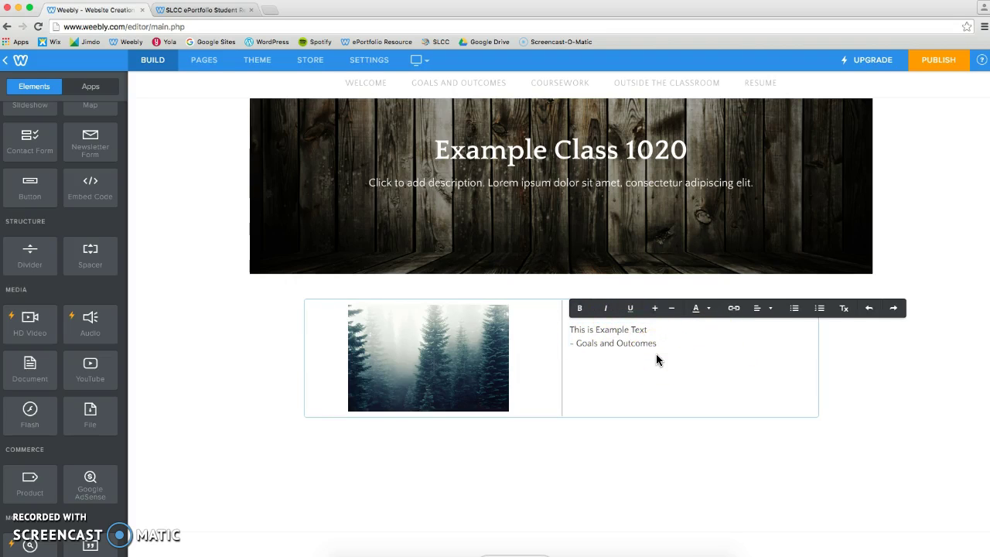
{"action": "left_click", "coordinate": [661, 346]}
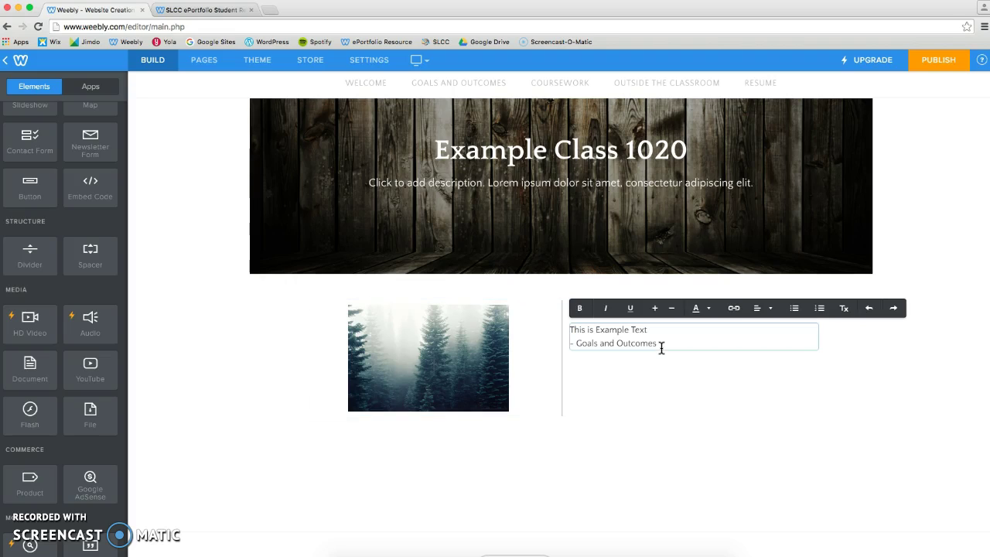